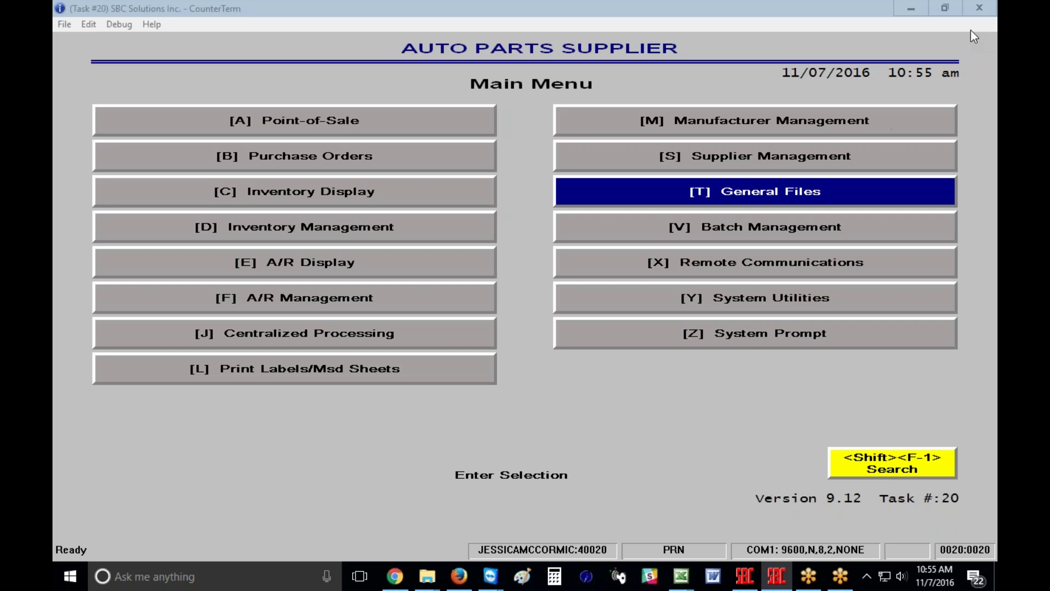
Focus the CounterTerm window and go to General Files from the Main Menu
{"action": "left_click", "coordinate": [853, 28]}
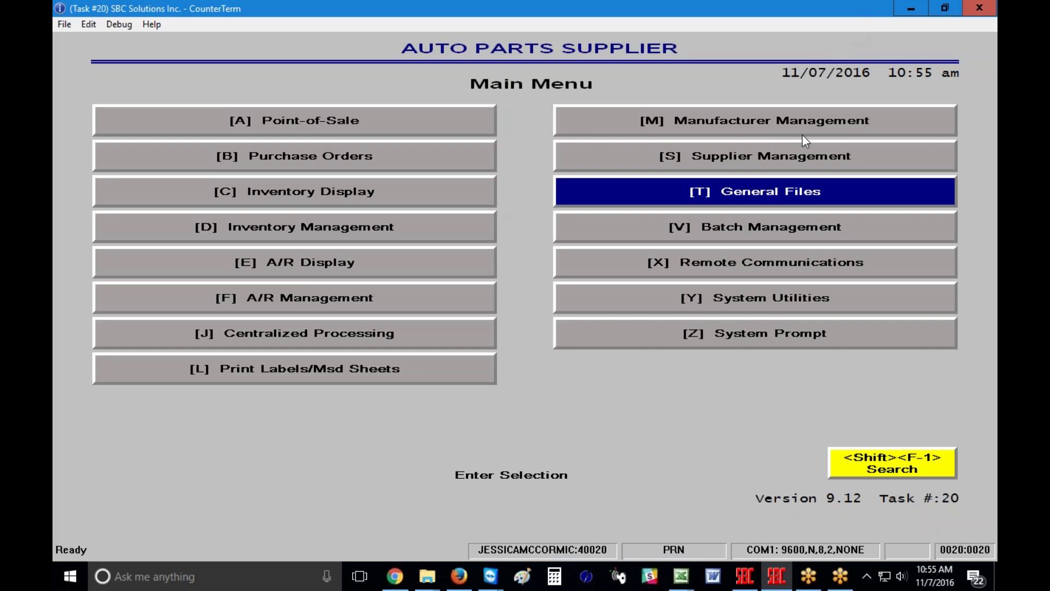
{"action": "left_click", "coordinate": [777, 197]}
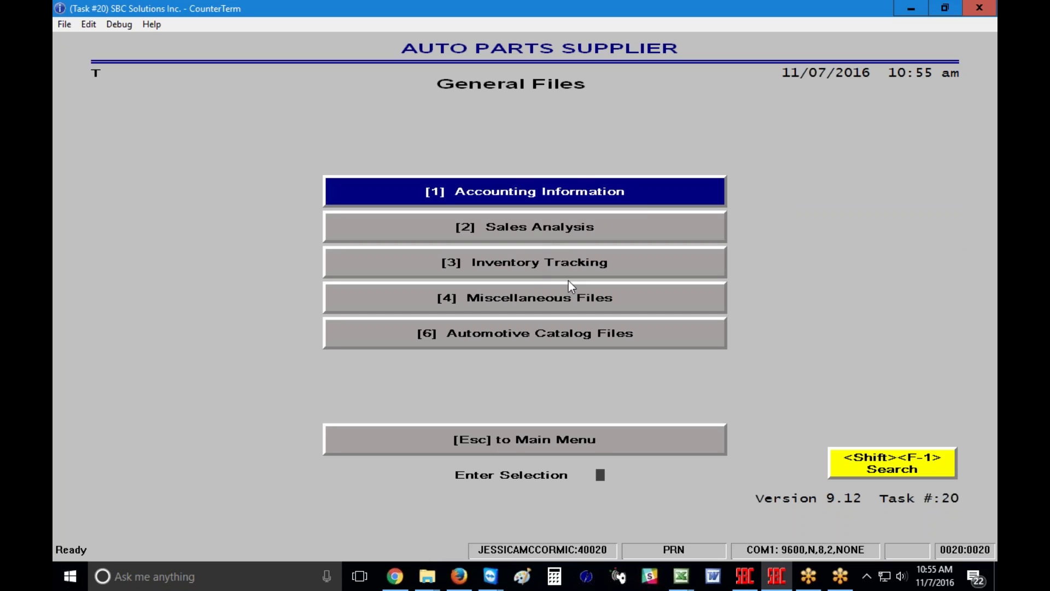
Open Part Tracking by Account through the Inventory Tracking menu
{"action": "key", "text": "Down"}
{"action": "key", "text": "Down"}
{"action": "key", "text": "Return"}
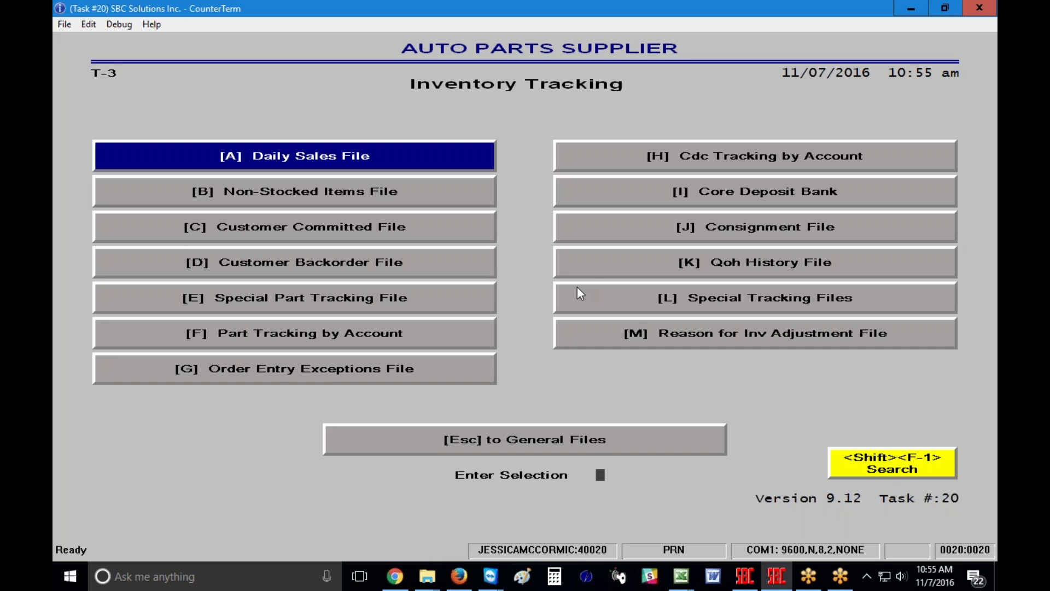
{"action": "key", "text": "Down"}
{"action": "key", "text": "Down"}
{"action": "key", "text": "Down"}
{"action": "key", "text": "Down"}
{"action": "key", "text": "Down"}
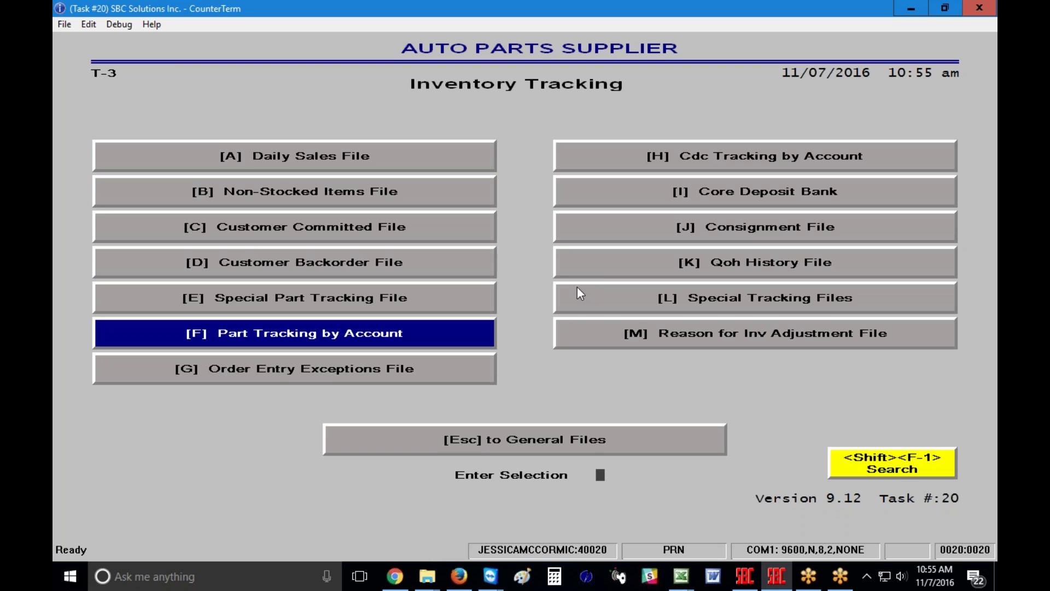
{"action": "key", "text": "Return"}
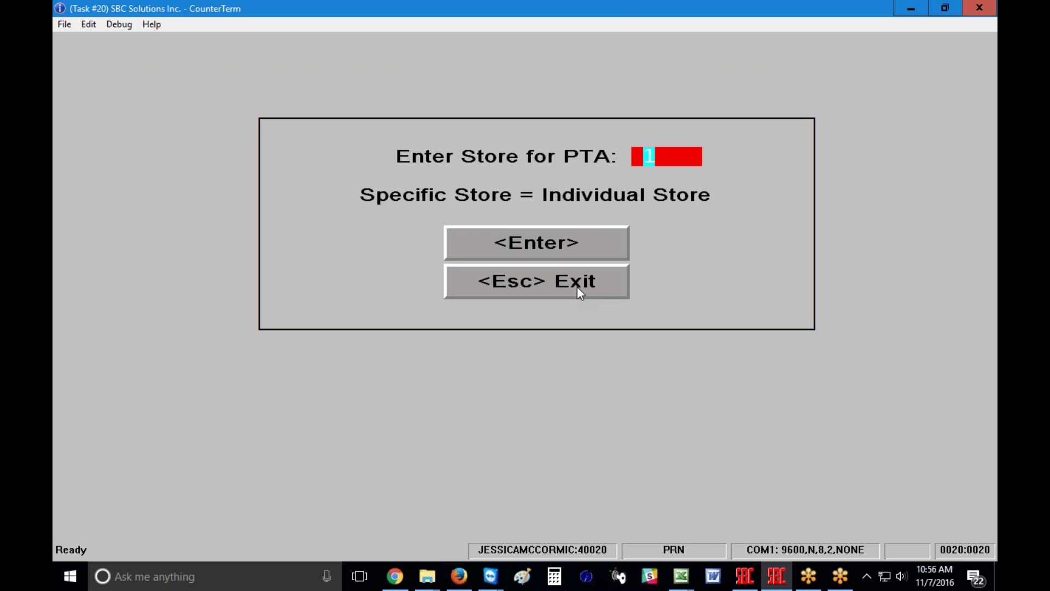
Accept store 1 and enter the clerk code to reach Selection Options
{"action": "left_click", "coordinate": [577, 287]}
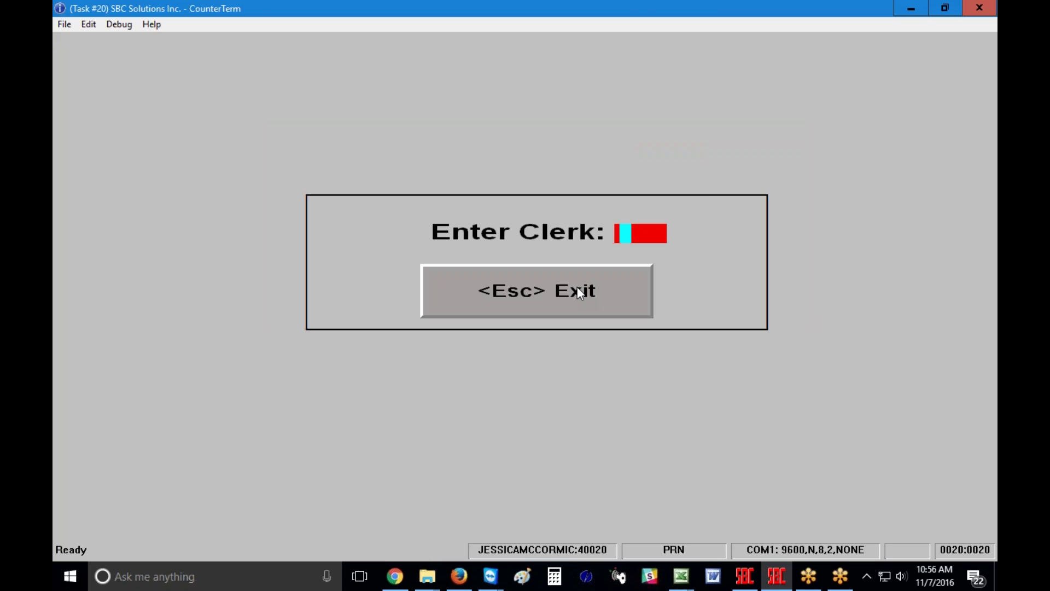
{"action": "type", "text": "20"}
{"action": "key", "text": "Return"}
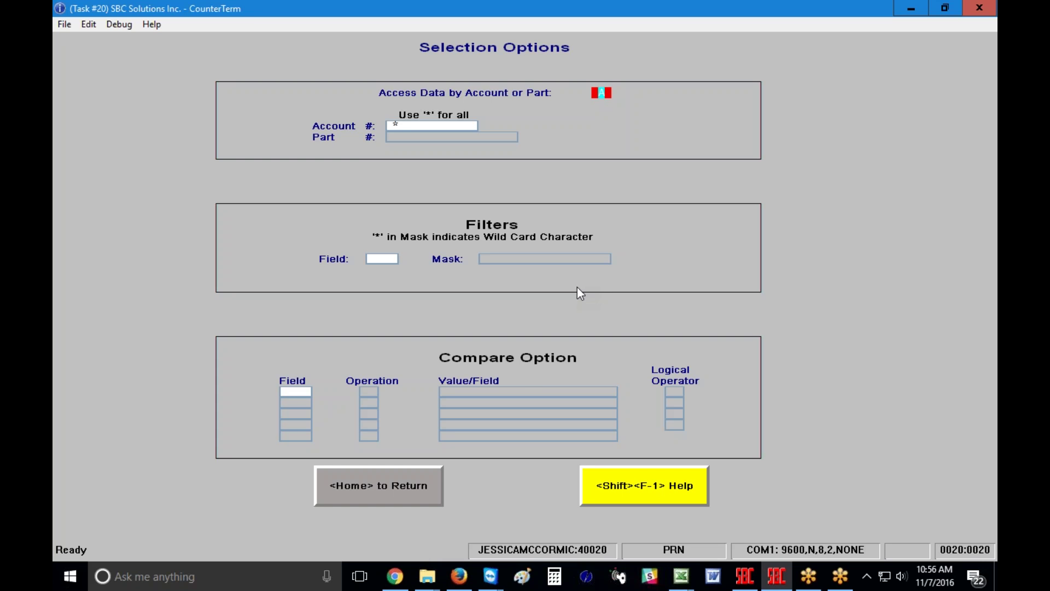
Set the Access Data by Account or Part field to A (Account)
{"action": "left_click", "coordinate": [601, 95]}
{"action": "left_click", "coordinate": [603, 98]}
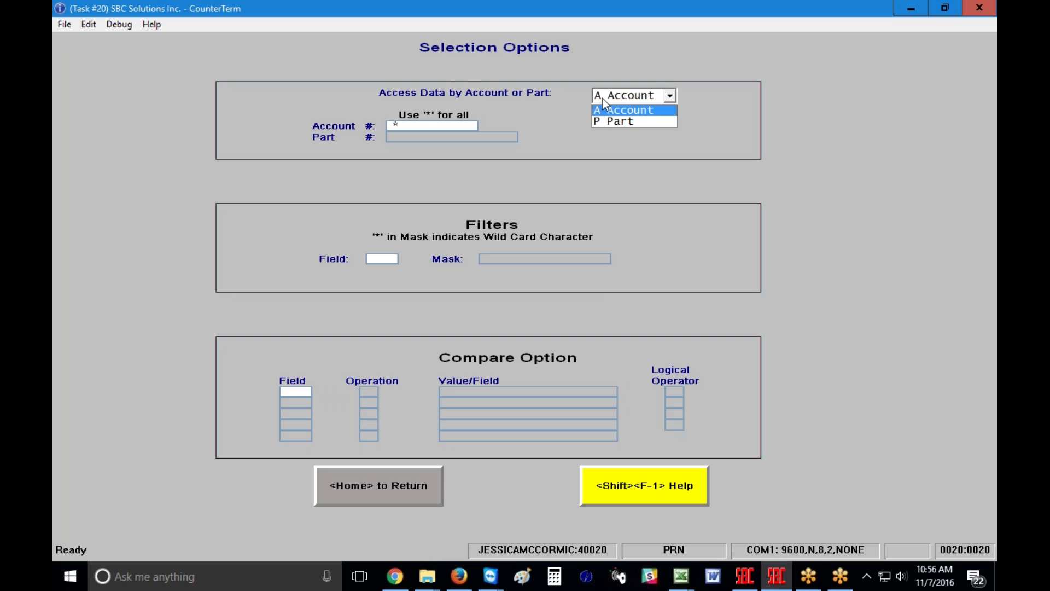
{"action": "left_click", "coordinate": [605, 111]}
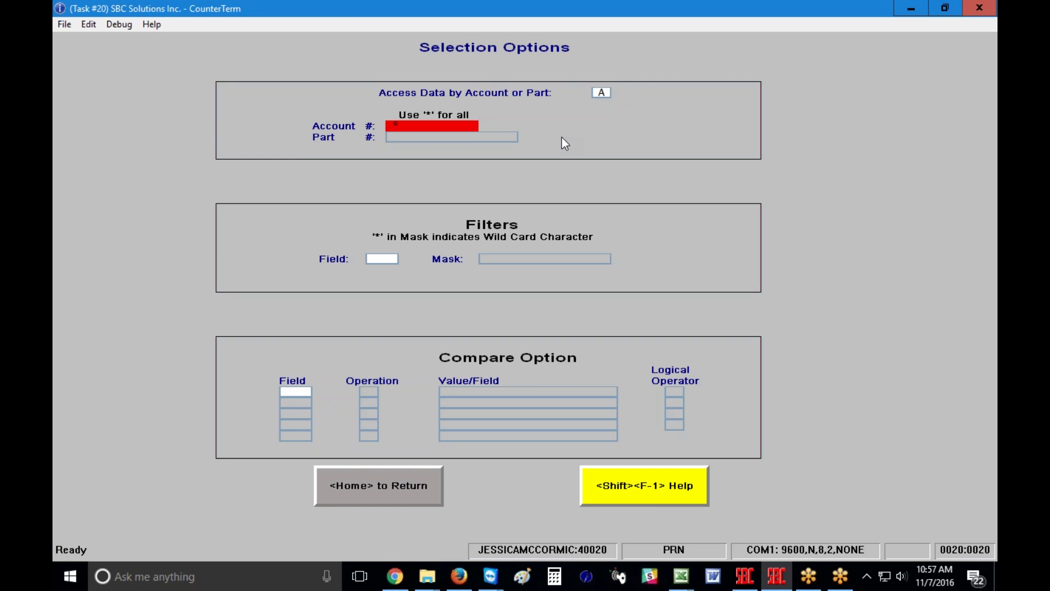
Enter the customer's account number in Account # and leave the Filters field empty
{"action": "type", "text": "109"}
{"action": "key", "text": "Return"}
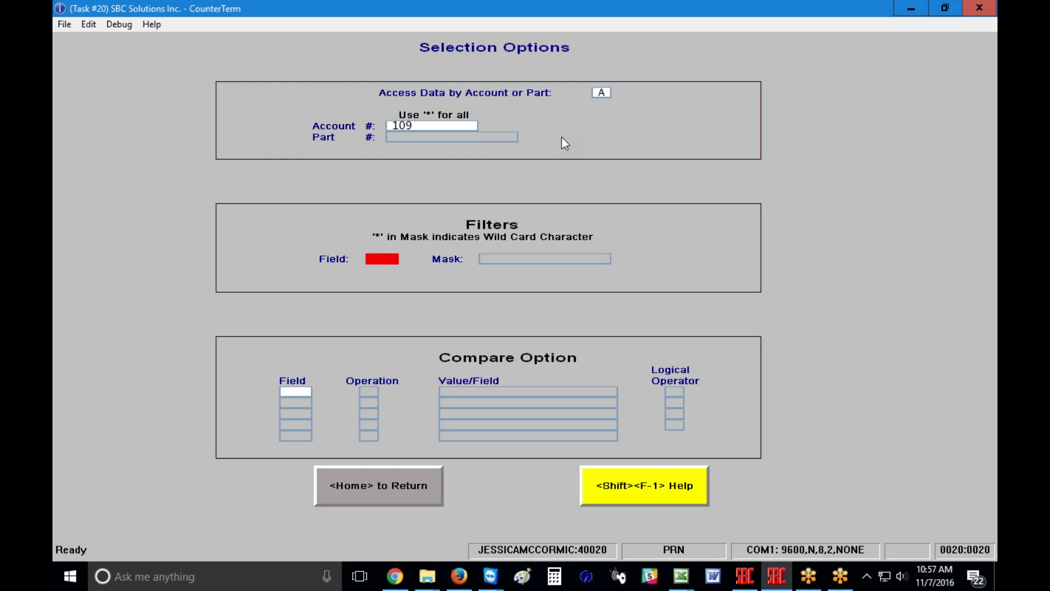
{"action": "key", "text": "Return"}
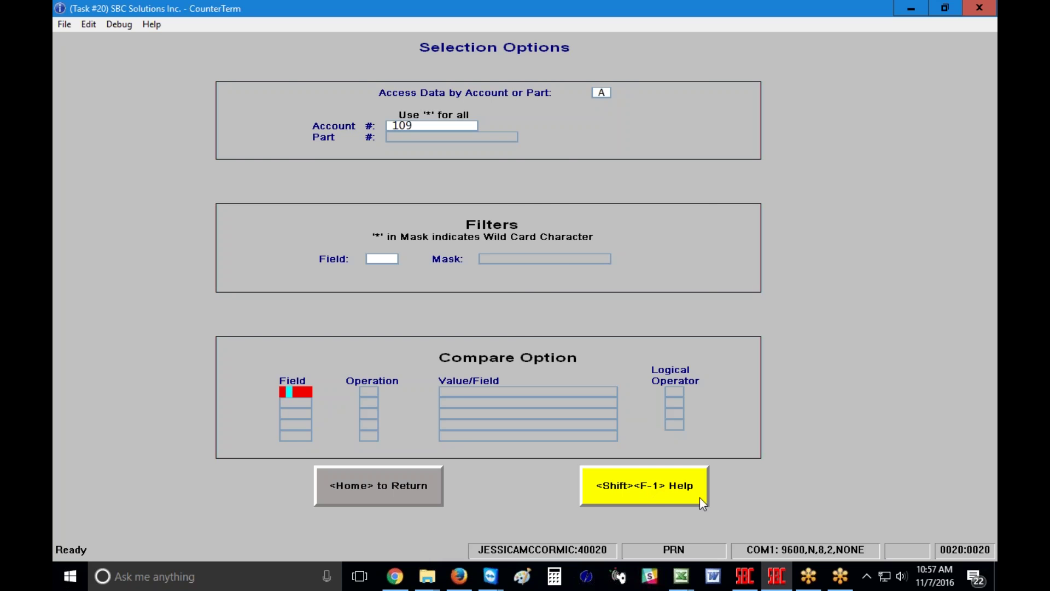
Bring up the Available Fields help list and advance to the Ship_Code–List_Price page
{"action": "left_click", "coordinate": [666, 494]}
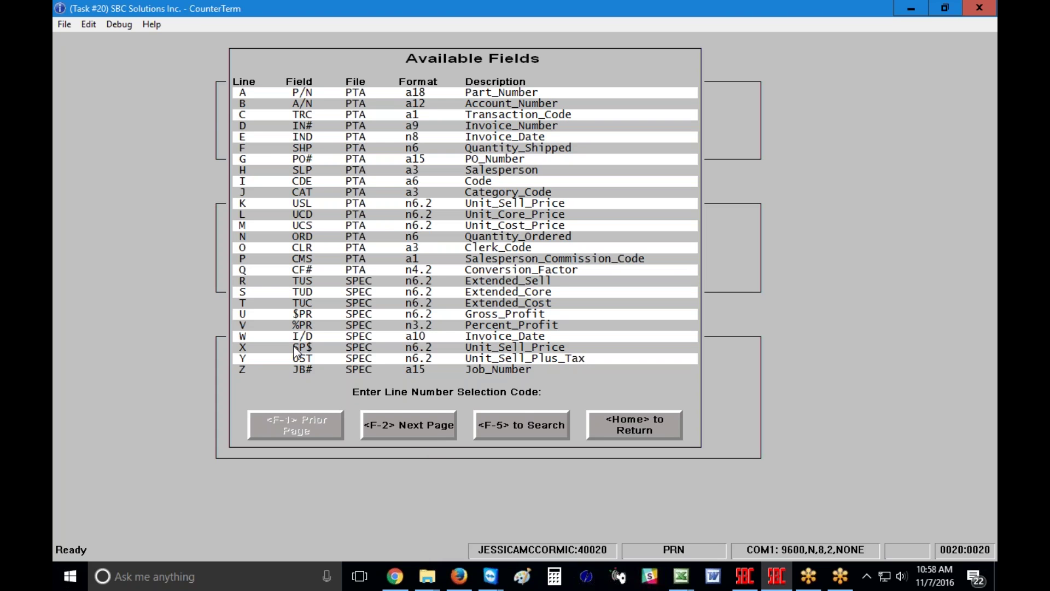
{"action": "left_click", "coordinate": [415, 426]}
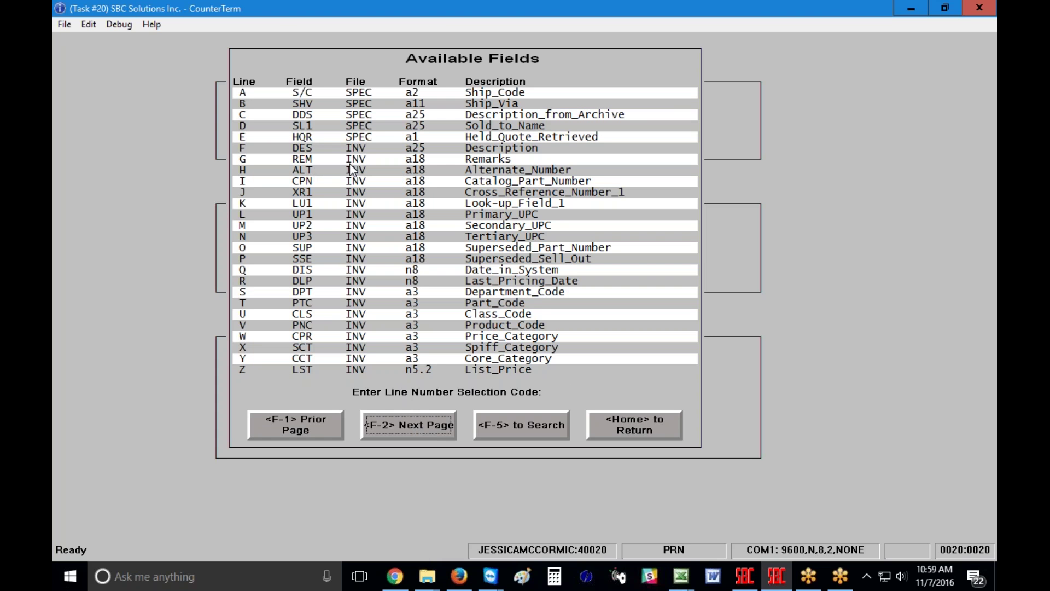
Page through Available Fields to the last page, Zip_Code to You_Saved_Info_Print_Flag
{"action": "left_click", "coordinate": [411, 429]}
{"action": "left_click", "coordinate": [411, 428]}
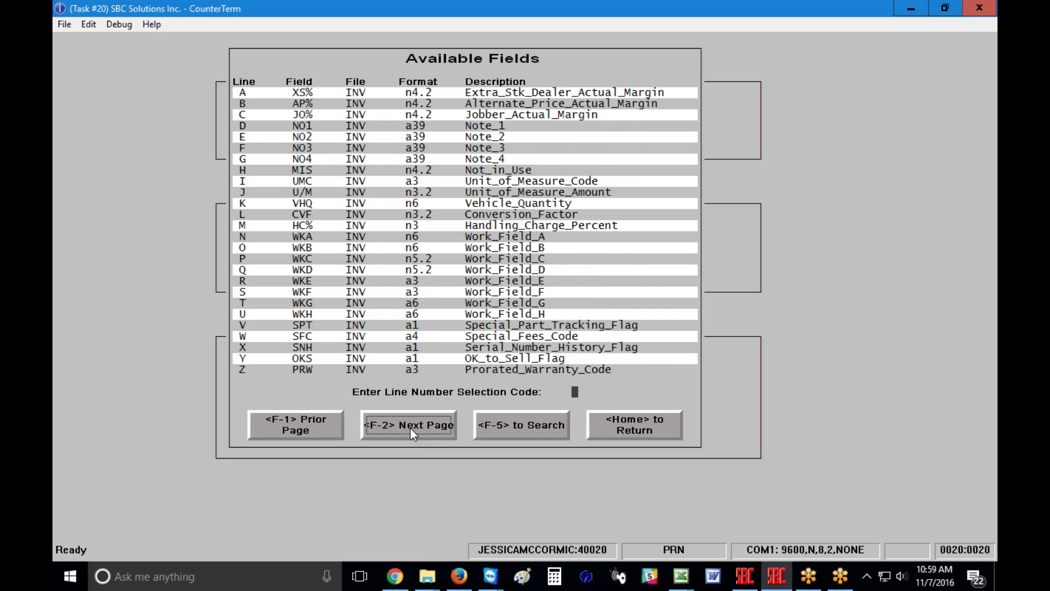
{"action": "left_click", "coordinate": [409, 423]}
{"action": "left_click", "coordinate": [409, 421]}
{"action": "left_click", "coordinate": [409, 421]}
{"action": "left_click", "coordinate": [409, 422]}
{"action": "left_click", "coordinate": [409, 425]}
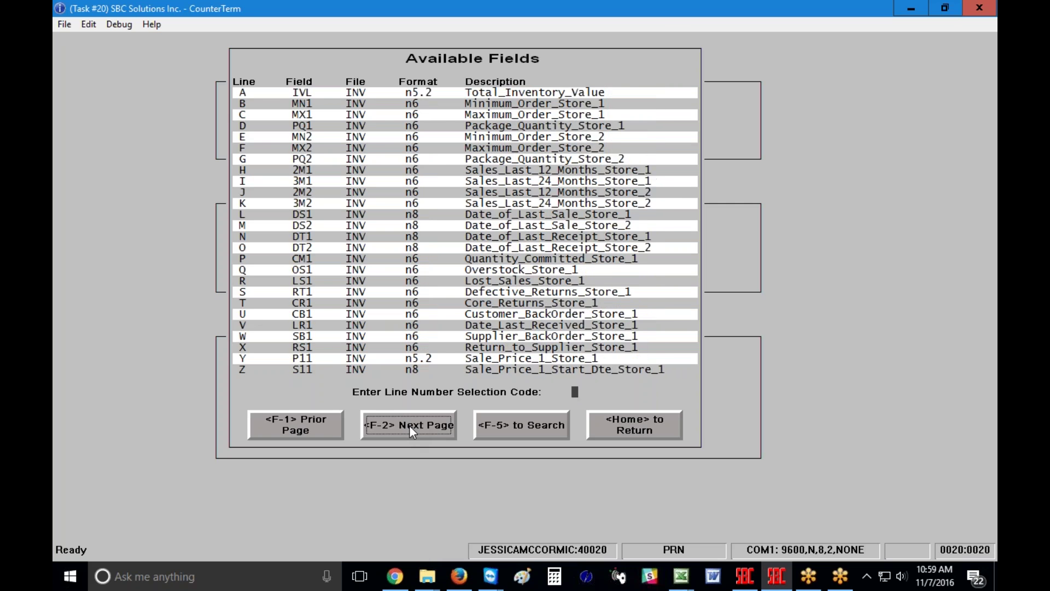
{"action": "left_click", "coordinate": [409, 425]}
{"action": "left_click", "coordinate": [410, 425]}
{"action": "left_click", "coordinate": [410, 425]}
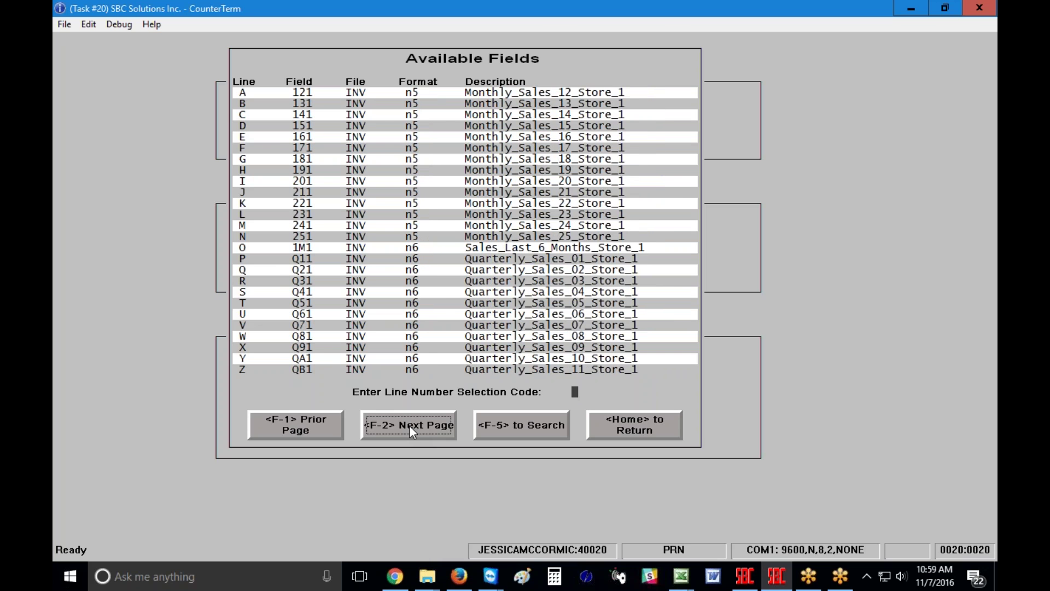
{"action": "left_click", "coordinate": [410, 425]}
{"action": "left_click", "coordinate": [409, 425]}
{"action": "left_click", "coordinate": [409, 424]}
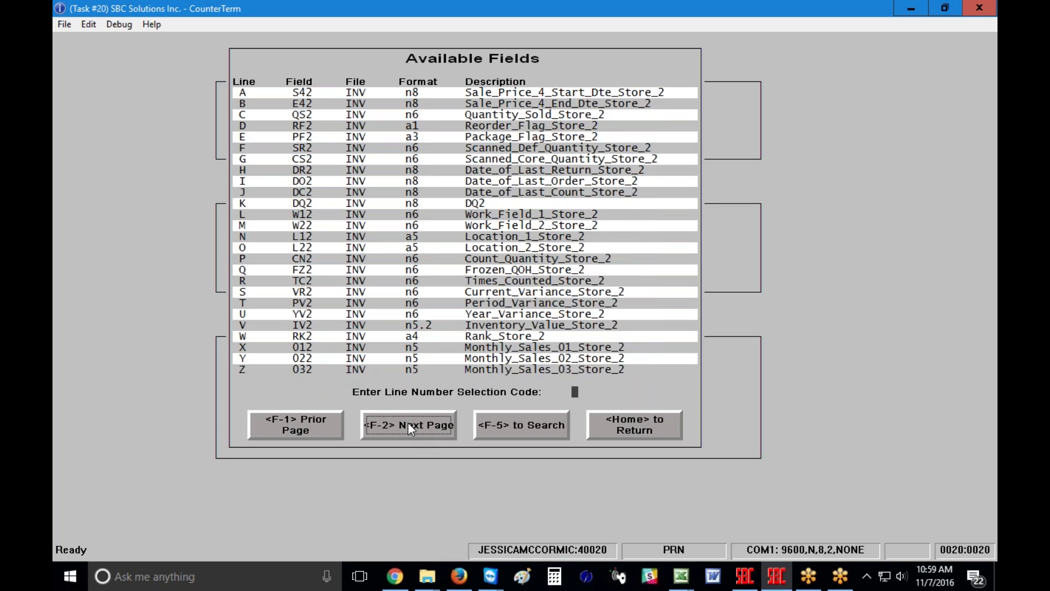
{"action": "left_click", "coordinate": [408, 422]}
{"action": "left_click", "coordinate": [407, 422]}
{"action": "left_click", "coordinate": [406, 422]}
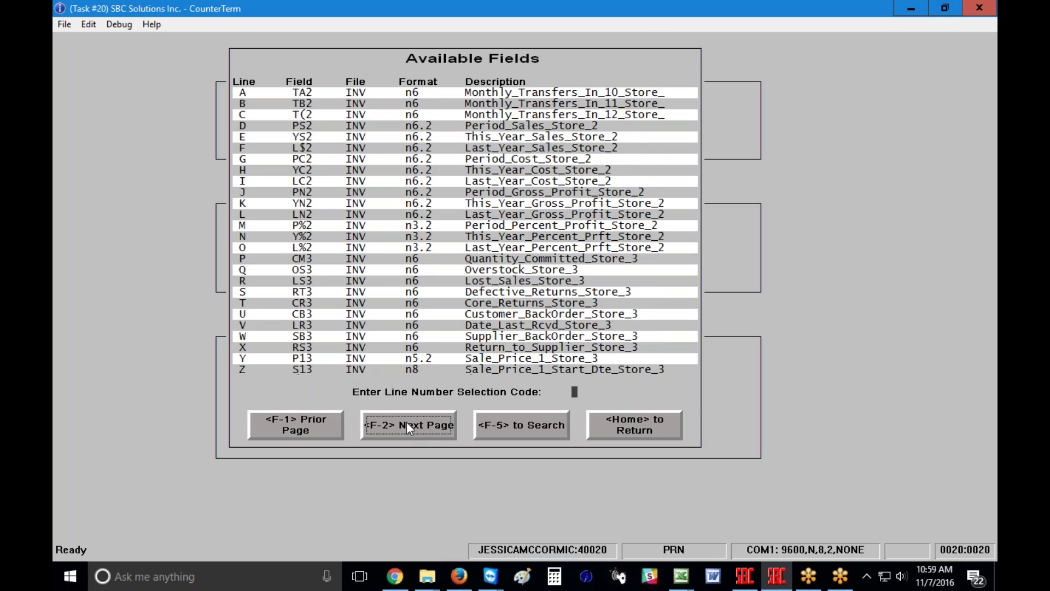
{"action": "left_click", "coordinate": [407, 422]}
{"action": "left_click", "coordinate": [406, 422]}
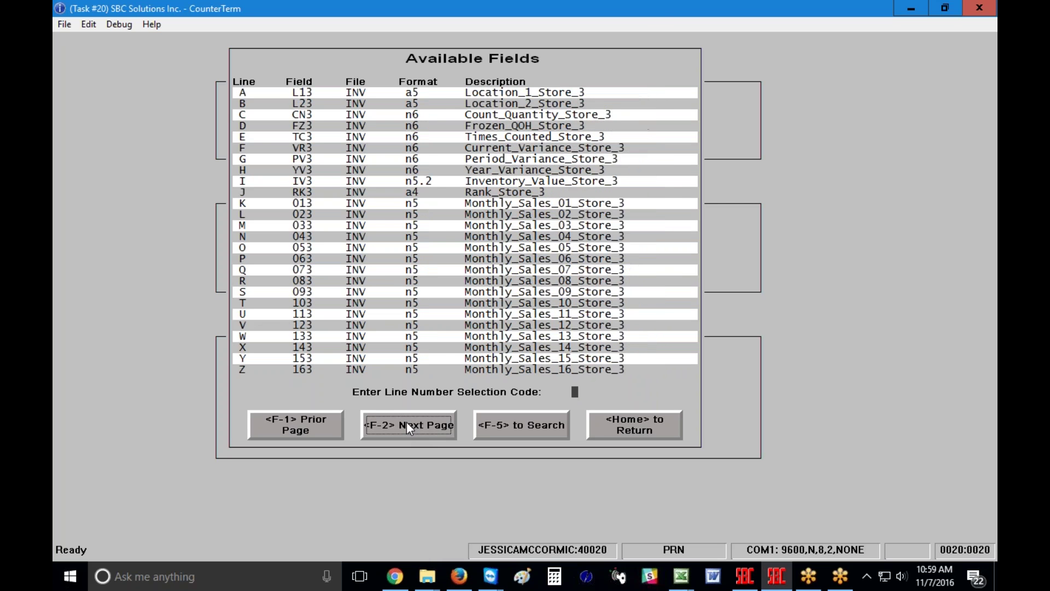
{"action": "left_click", "coordinate": [406, 422]}
{"action": "left_click", "coordinate": [407, 422]}
{"action": "left_click", "coordinate": [406, 423]}
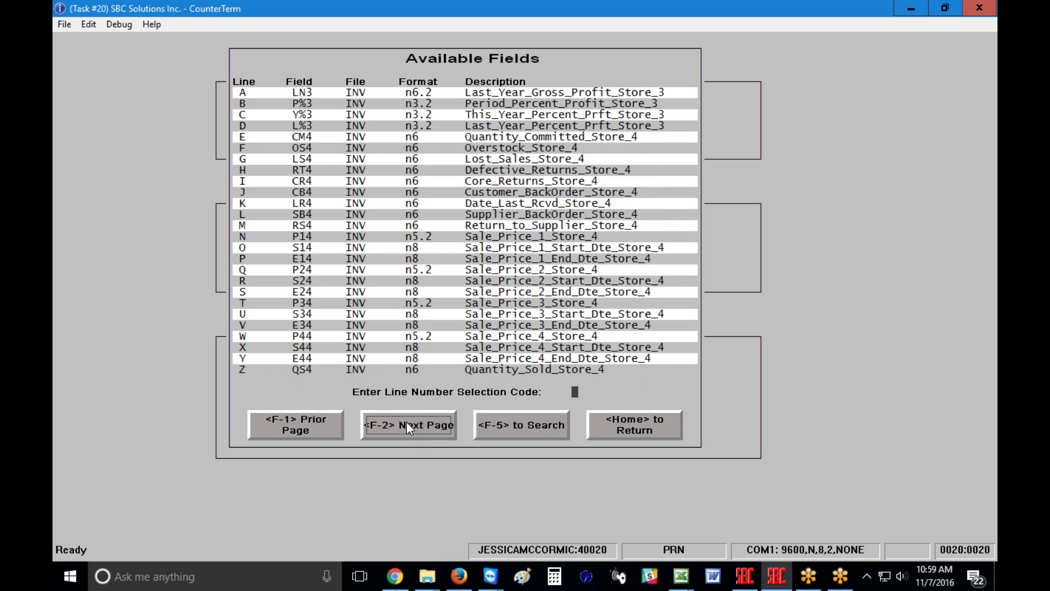
{"action": "left_click", "coordinate": [407, 421]}
{"action": "left_click", "coordinate": [406, 422]}
{"action": "left_click", "coordinate": [406, 423]}
{"action": "left_click", "coordinate": [406, 422]}
{"action": "left_click", "coordinate": [406, 422]}
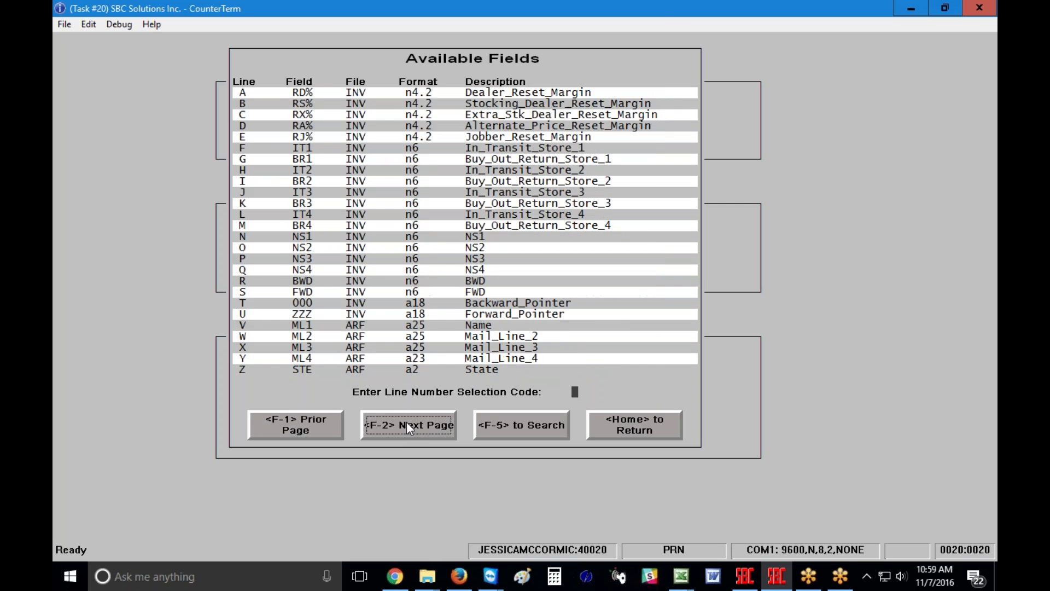
{"action": "left_click", "coordinate": [406, 426]}
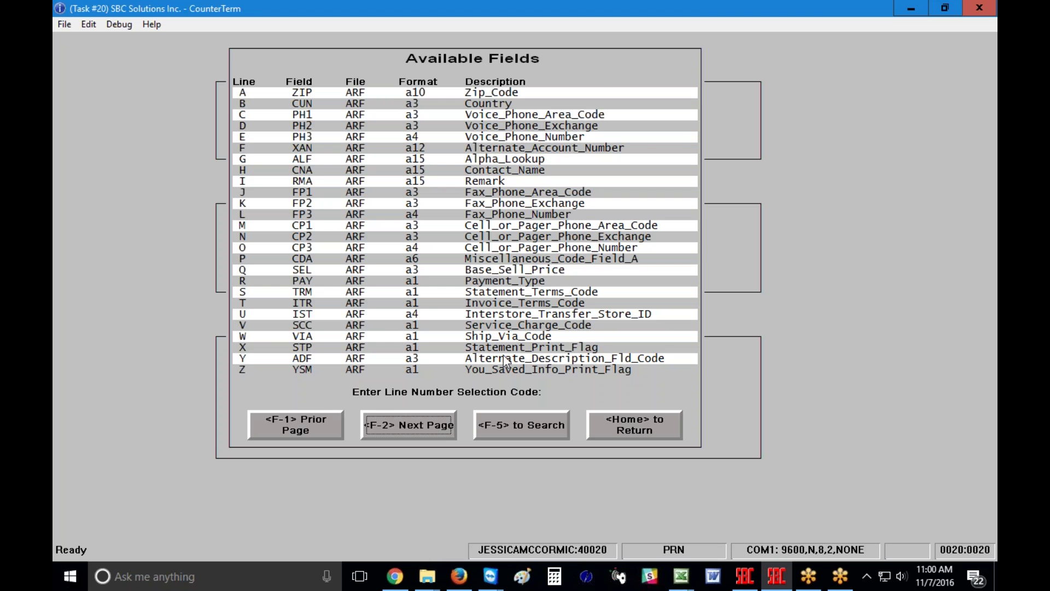
Back out of the field list to the report summary and open Report Options
{"action": "left_click", "coordinate": [621, 430]}
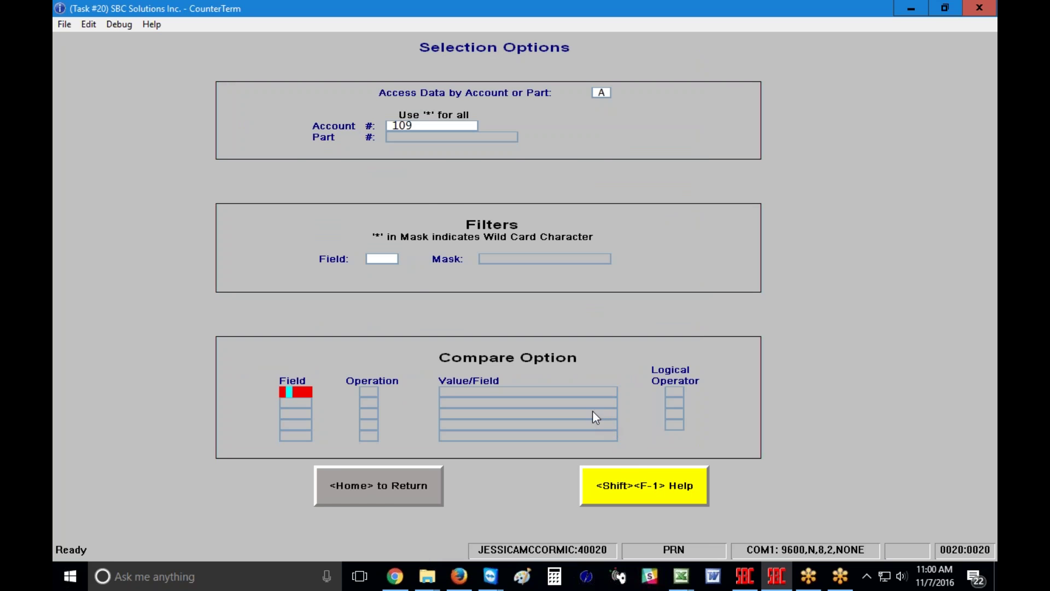
{"action": "left_click", "coordinate": [378, 493]}
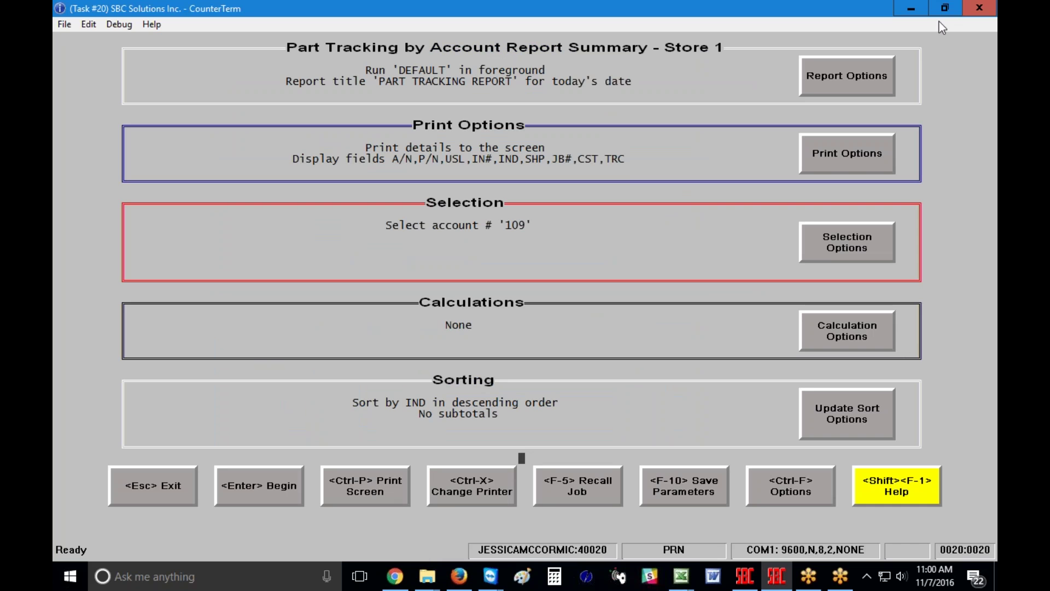
{"action": "left_click", "coordinate": [843, 73]}
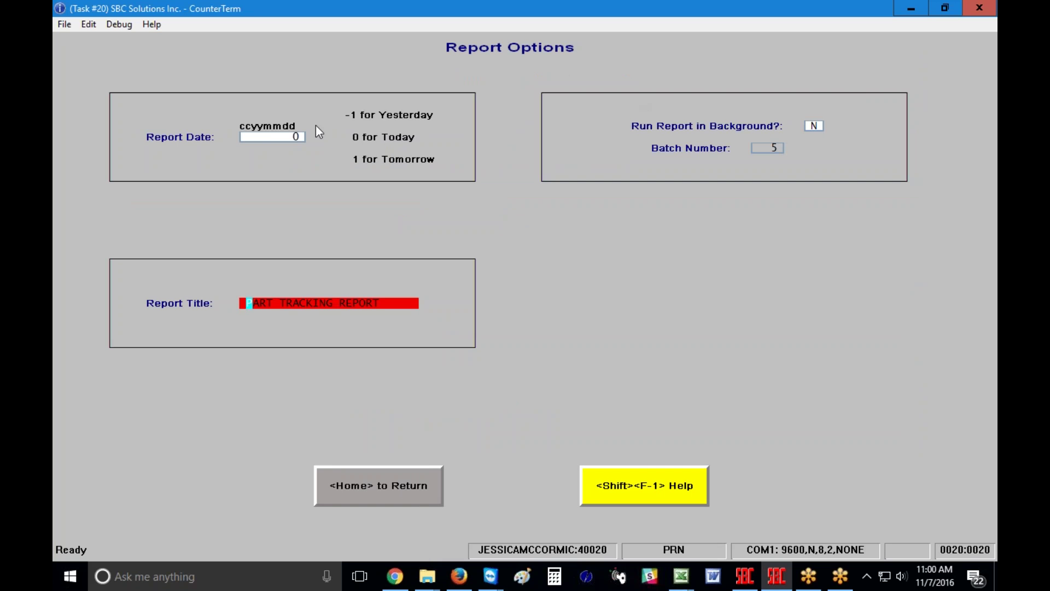
{"action": "left_click", "coordinate": [269, 138]}
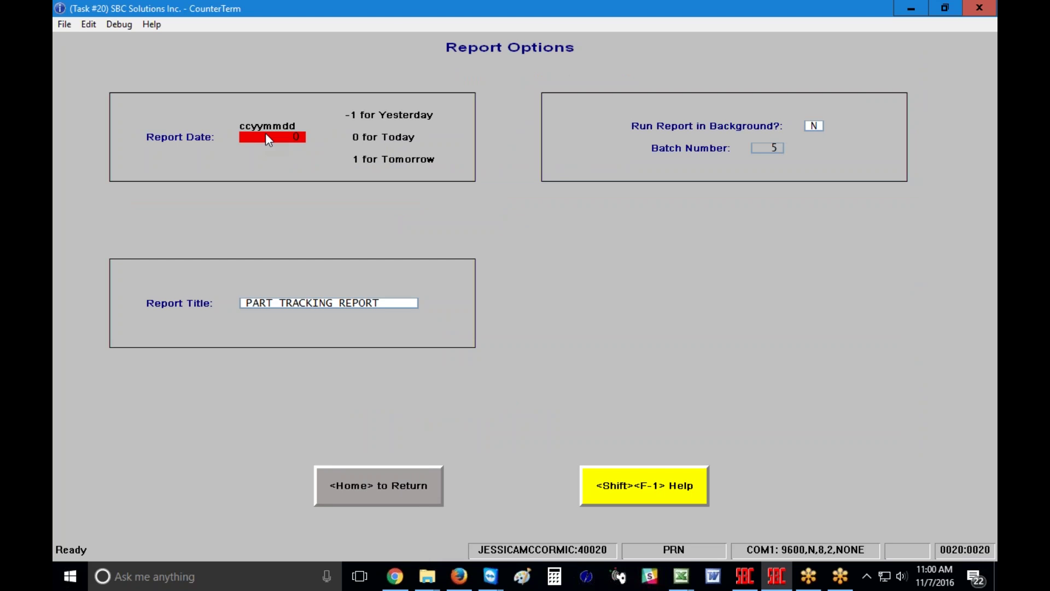
{"action": "key", "text": "Return"}
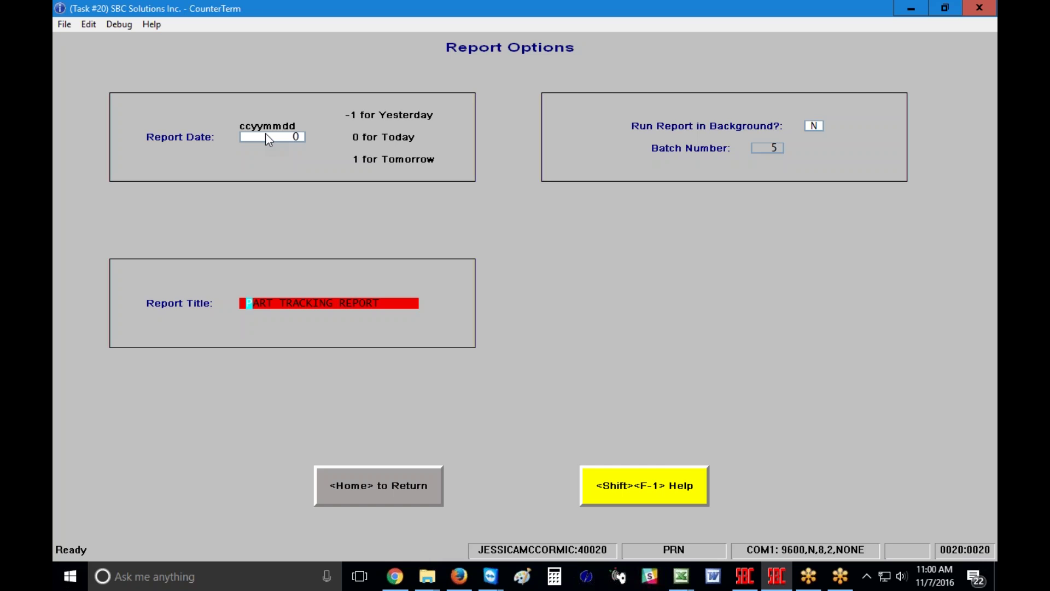
{"action": "key", "text": "Return"}
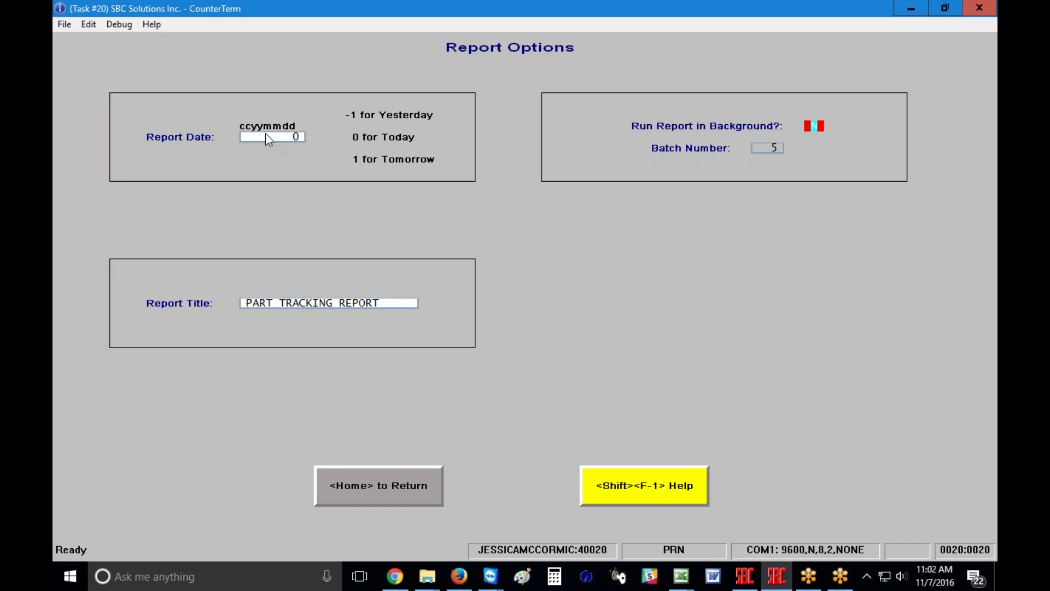
In Print Options, send output to Screen and list the Report Format choices
{"action": "left_click", "coordinate": [396, 482]}
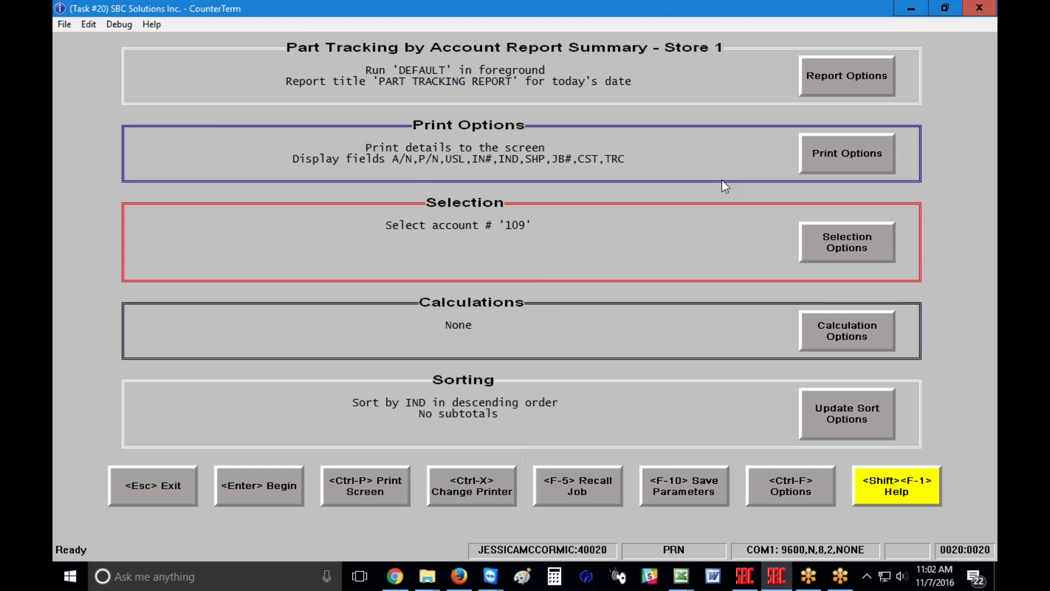
{"action": "left_click", "coordinate": [844, 152]}
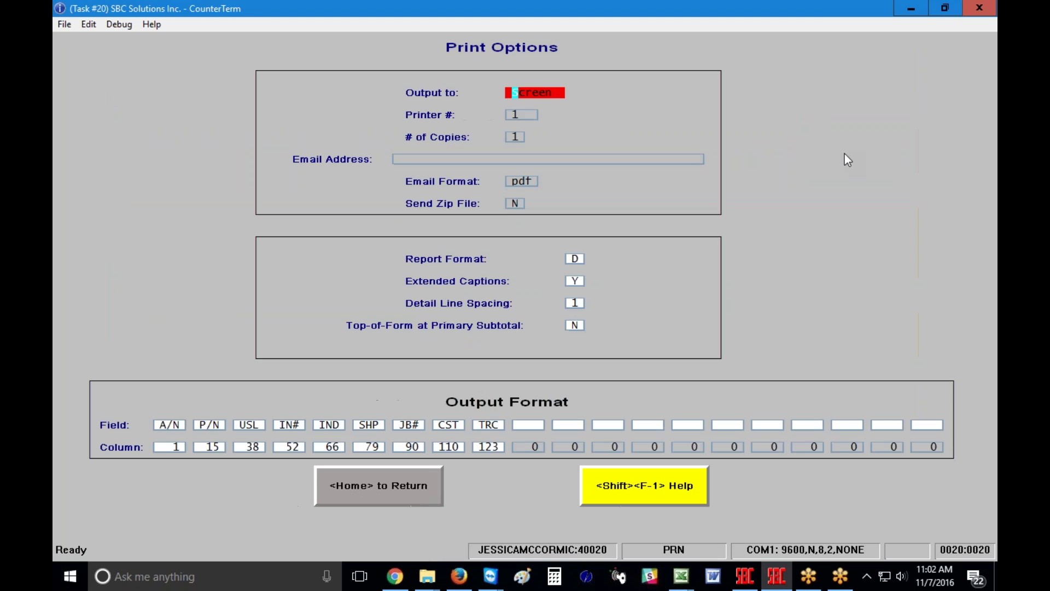
{"action": "left_click", "coordinate": [561, 90]}
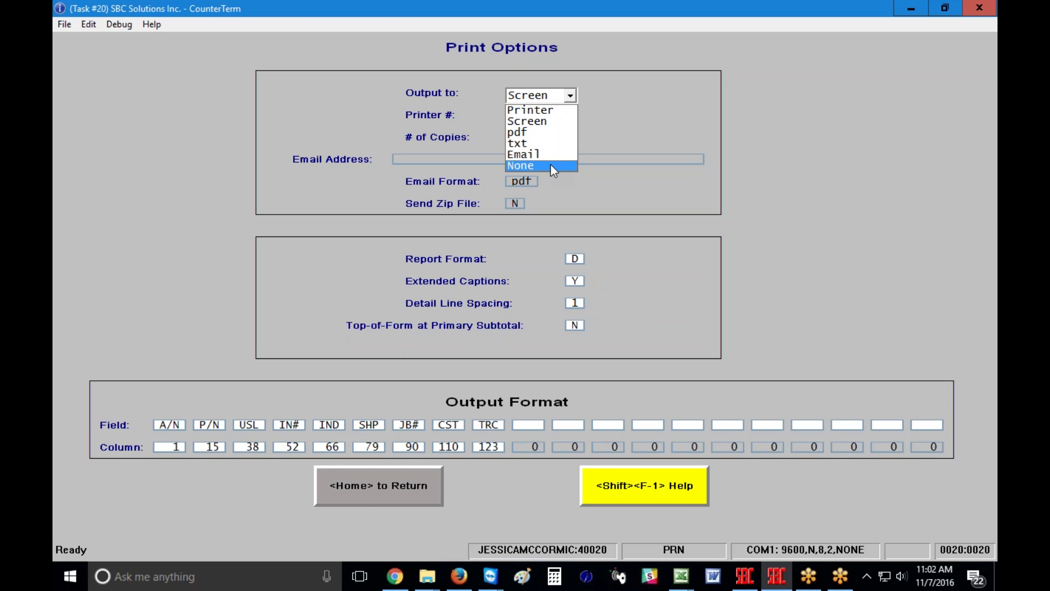
{"action": "left_click", "coordinate": [546, 122]}
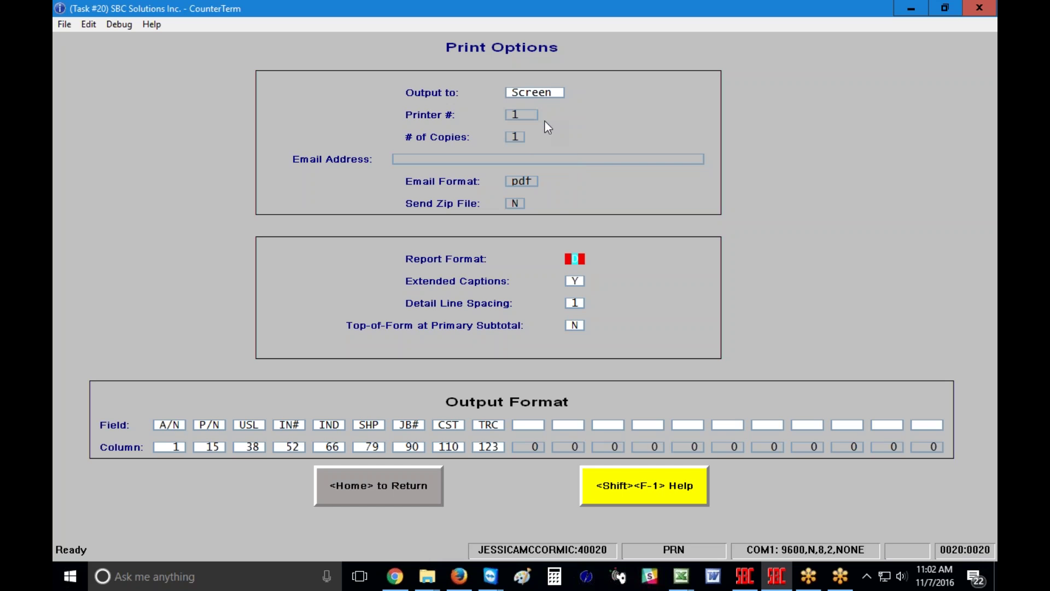
{"action": "left_click", "coordinate": [577, 259]}
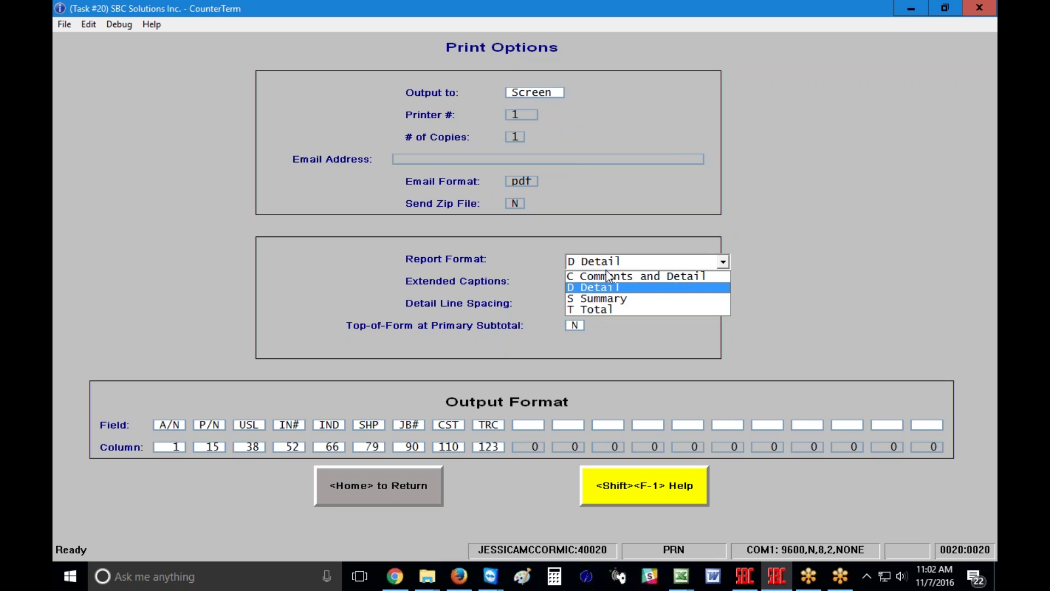